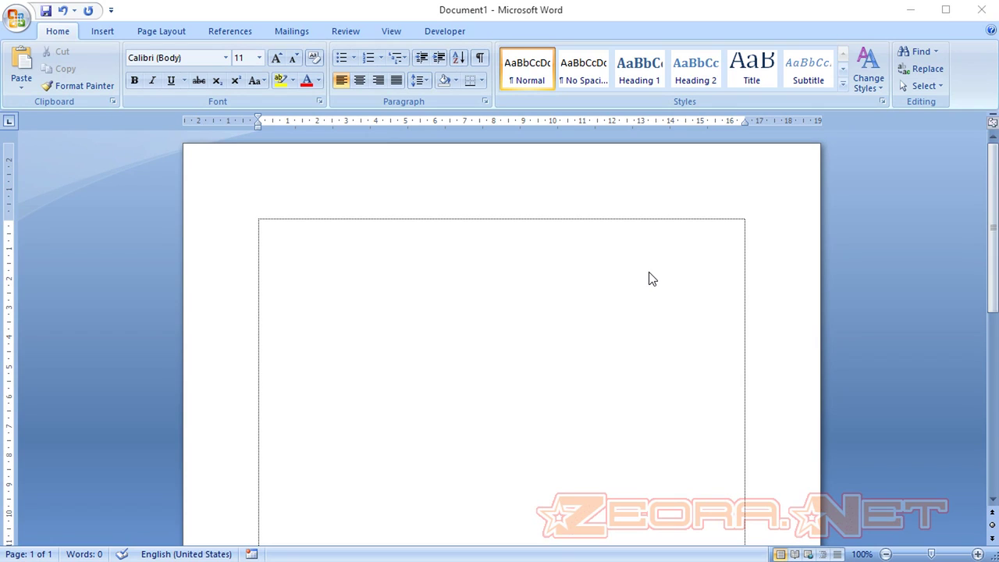
# Activate the blank Document1 page and place the insertion point at the start.
pyautogui.click(652, 278)
# Type the first line 'Aku sedang mendengarkan music di halaman.'.
pyautogui.write('Aku')
pyautogui.write(' sedang')
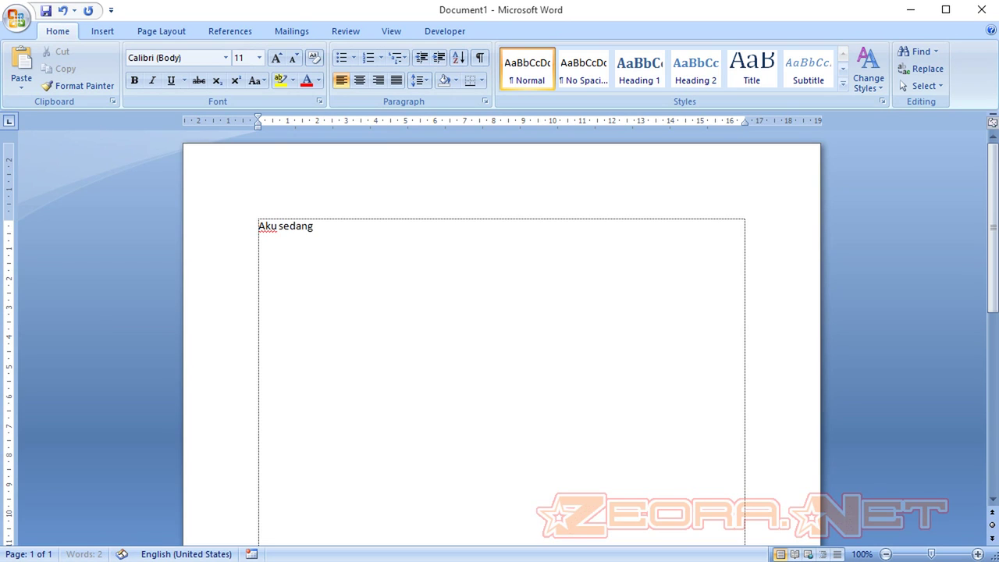
pyautogui.write(' menden')
pyautogui.write('garkan m')
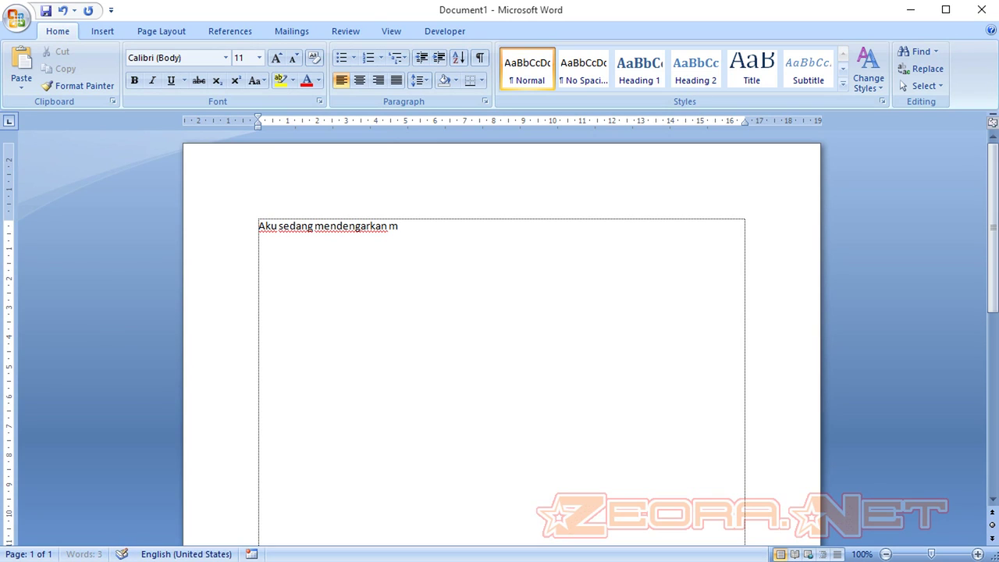
pyautogui.write('usik')
pyautogui.press('BackSpace')
pyautogui.write('c ')
pyautogui.write('di hal')
pyautogui.write('aman.')
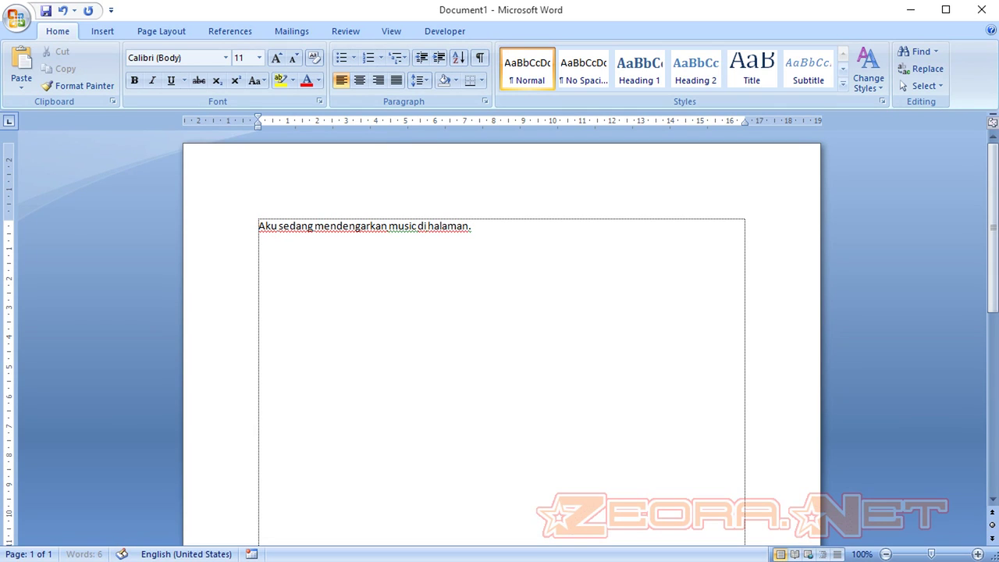
pyautogui.press('Return')
# Add the lines 'Musik' and 'Saya bermain komputer di halaman sekolah'.
pyautogui.write('mu')
pyautogui.write('sic')
pyautogui.press('BackSpace')
pyautogui.press('BackSpace')
pyautogui.write('k')
pyautogui.press('Return')
pyautogui.write('Saya ')
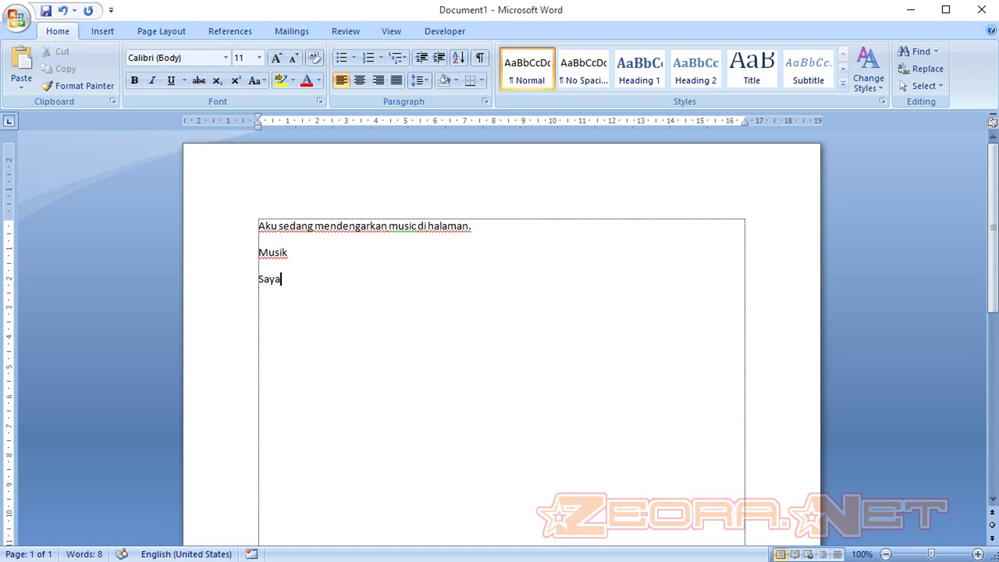
pyautogui.write('bermain')
pyautogui.write(' kompu')
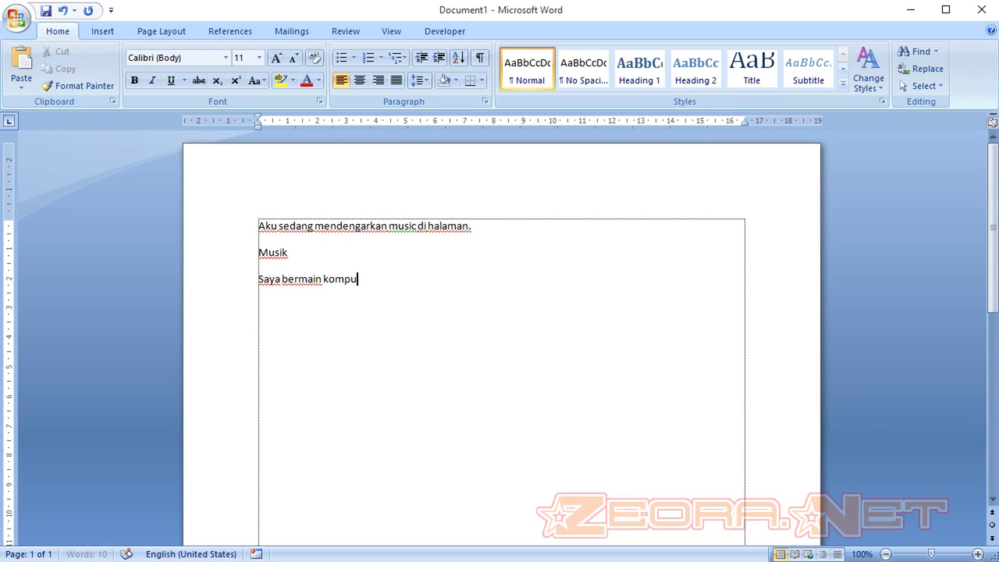
pyautogui.press('BackSpace')
pyautogui.press('BackSpace')
pyautogui.press('BackSpace')
pyautogui.press('BackSpace')
pyautogui.press('BackSpace')
pyautogui.write('computer di ha')
pyautogui.write('laman')
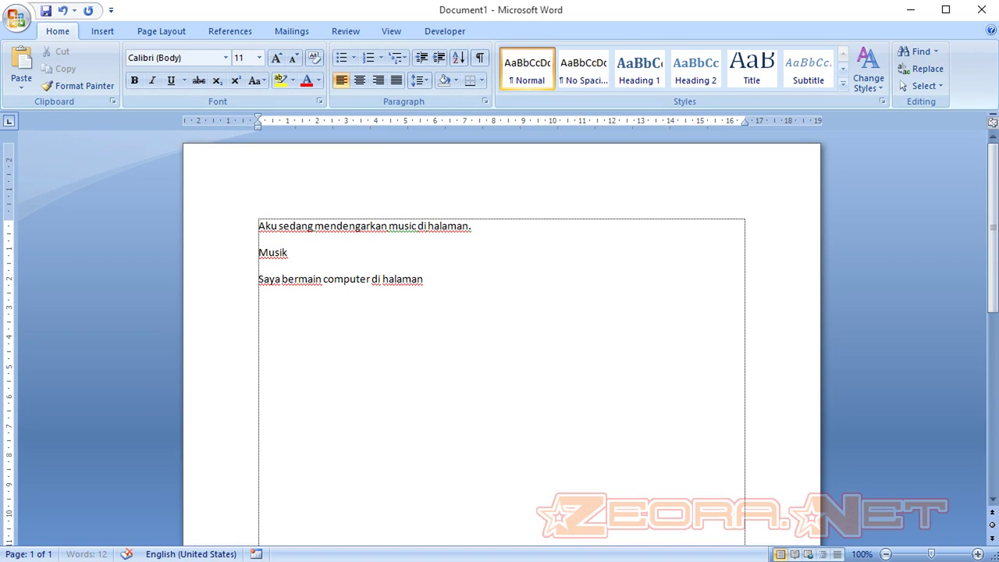
pyautogui.write(' sekolah')
pyautogui.press('Return')
# Add the 'Komputer' line and trim the stray text after and below it.
pyautogui.write('Ko')
pyautogui.write('mputer')
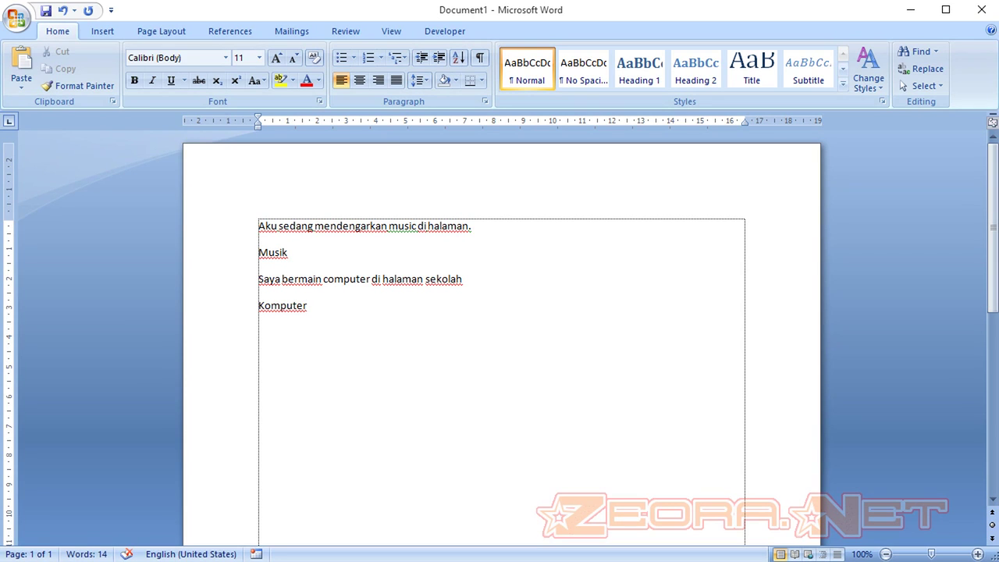
pyautogui.write(' =')
pyautogui.press('BackSpace')
pyautogui.press('BackSpace')
pyautogui.press('Return')
pyautogui.write('akhhsjh ')
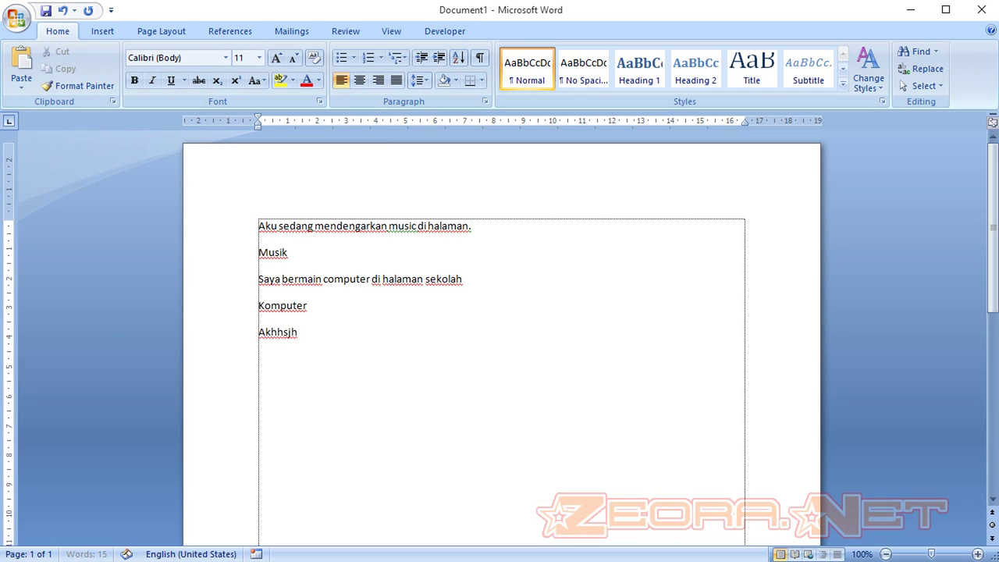
pyautogui.write('bisa')
pyautogui.press('BackSpace')
pyautogui.press('BackSpace')
pyautogui.press('BackSpace')
pyautogui.press('BackSpace')
pyautogui.press('BackSpace')
pyautogui.press('BackSpace')
pyautogui.press('BackSpace')
pyautogui.press('BackSpace')
pyautogui.press('BackSpace')
pyautogui.press('BackSpace')
pyautogui.press('BackSpace')
pyautogui.press('BackSpace')
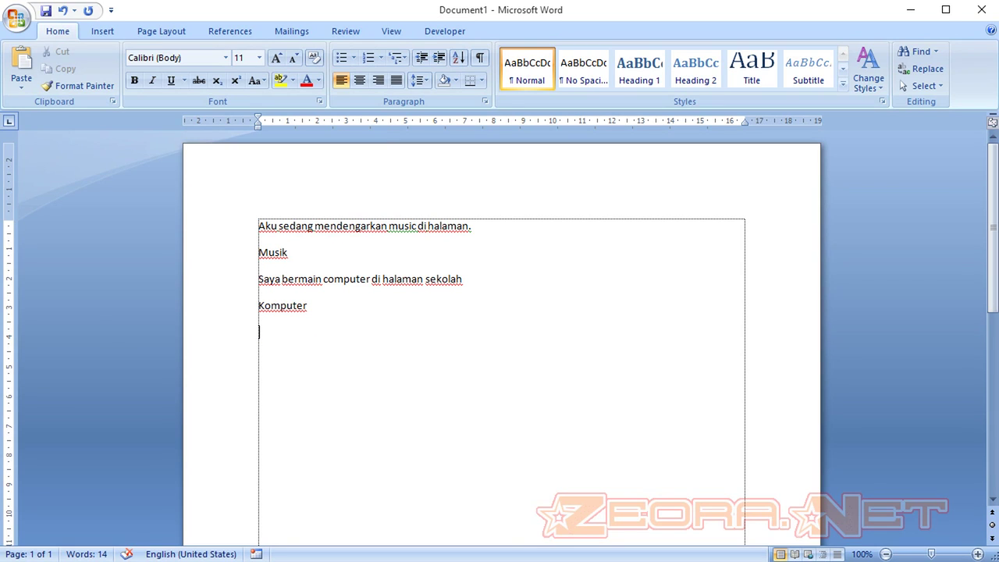
# Select all four lines of text with Ctrl+A and show the Review ribbon.
pyautogui.keyDown('shift'); pyautogui.click(233, 244); pyautogui.keyUp('shift')
pyautogui.keyDown('shift'); pyautogui.click(217, 205); pyautogui.keyUp('shift')
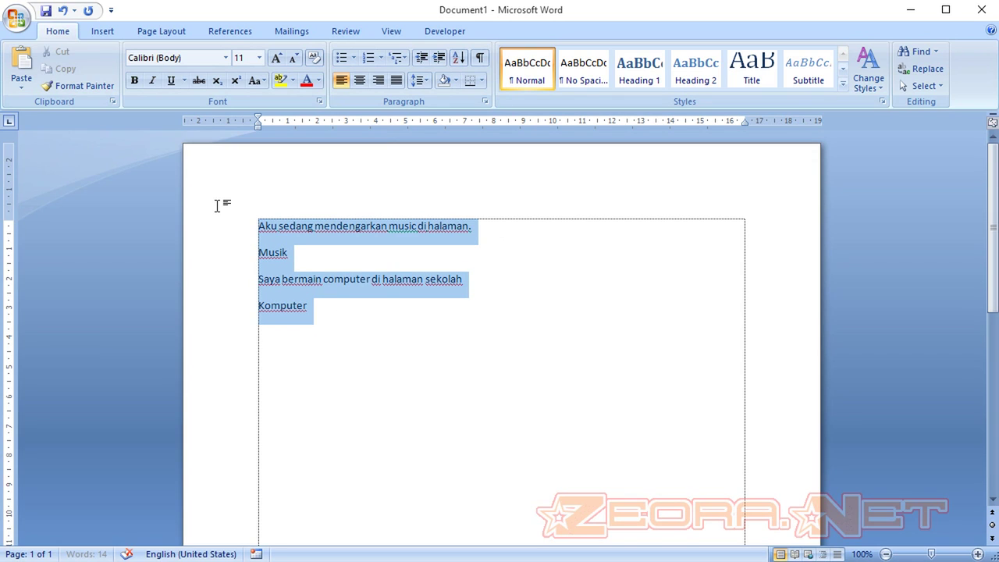
pyautogui.click(412, 328)
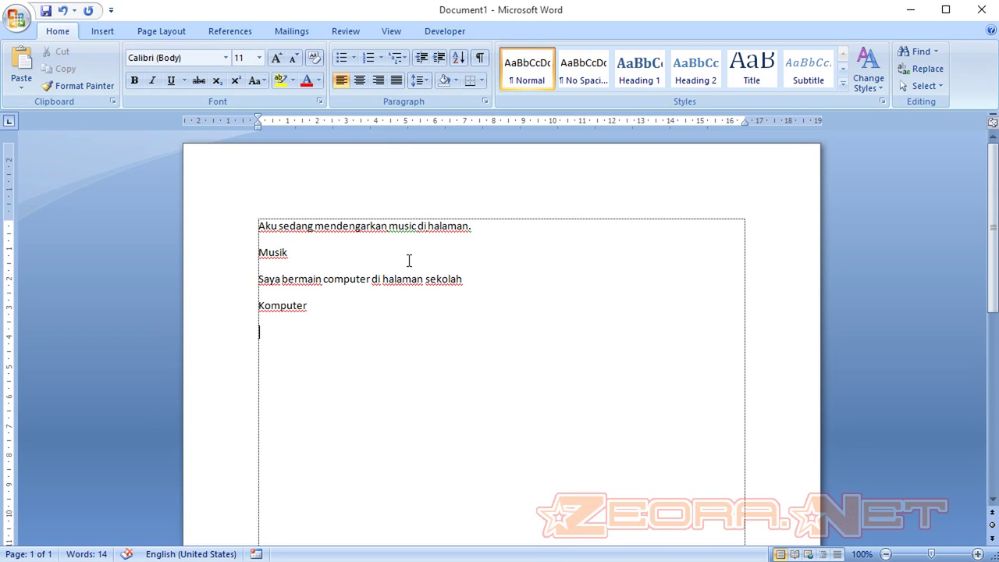
pyautogui.hotkey('ctrl', 'a')
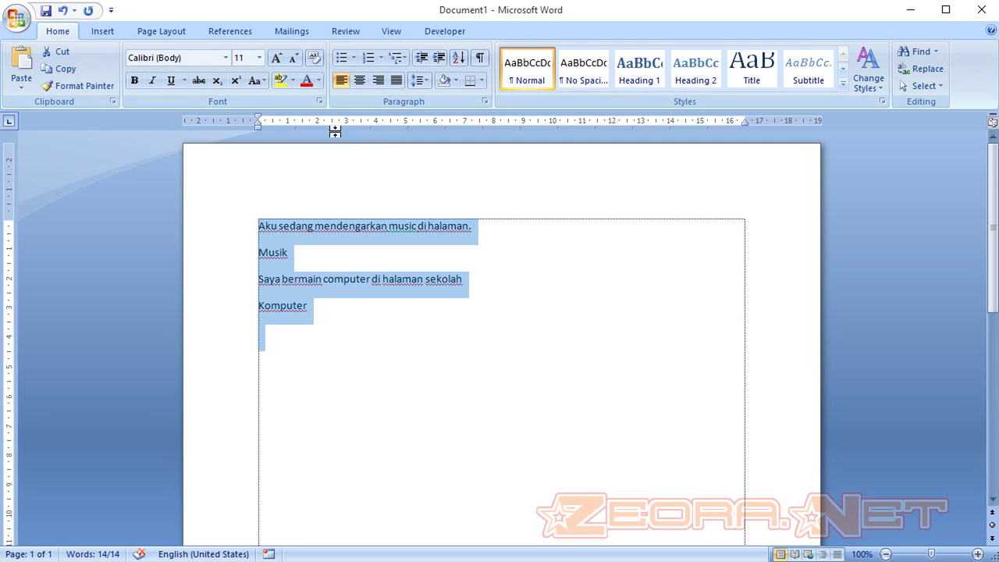
pyautogui.click(310, 32)
pyautogui.click(337, 31)
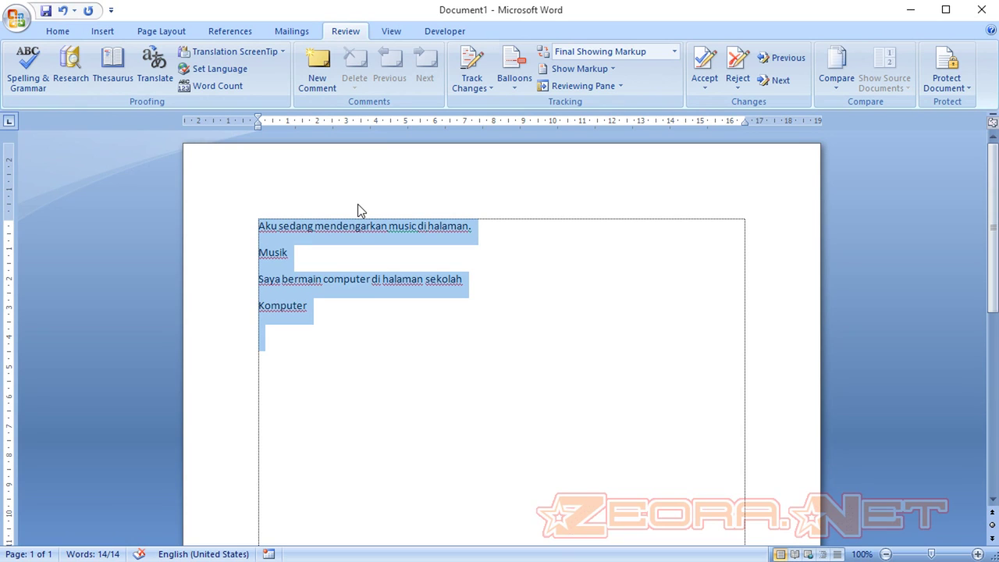
# Set the text to Indonesian (Indonesia), skip spelling and grammar, and turn off auto-detect.
pyautogui.click(224, 68)
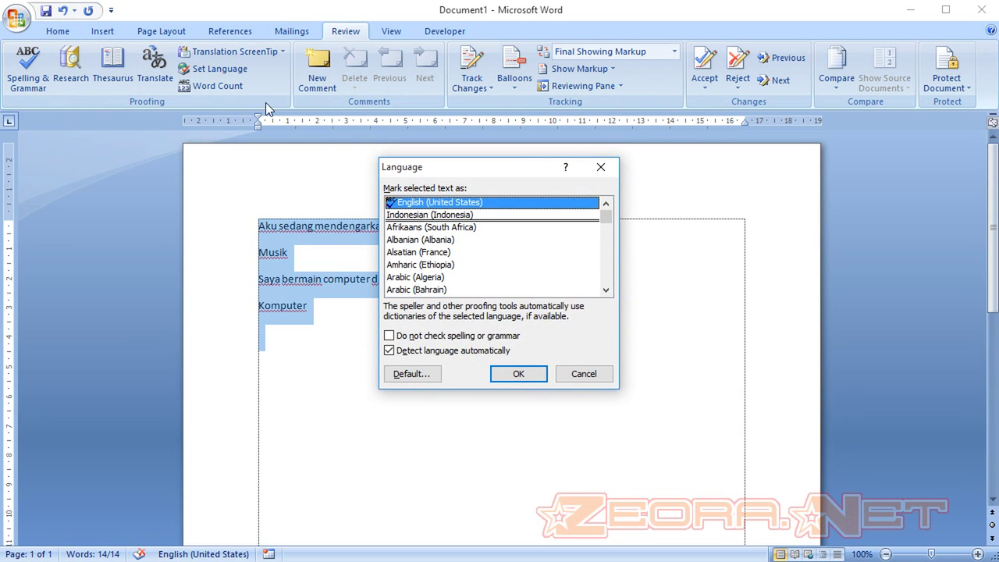
pyautogui.moveTo(611, 226)
pyautogui.mouseDown()
pyautogui.moveTo(611, 291)
pyautogui.moveTo(608, 207)
pyautogui.mouseUp()
pyautogui.click(467, 215)
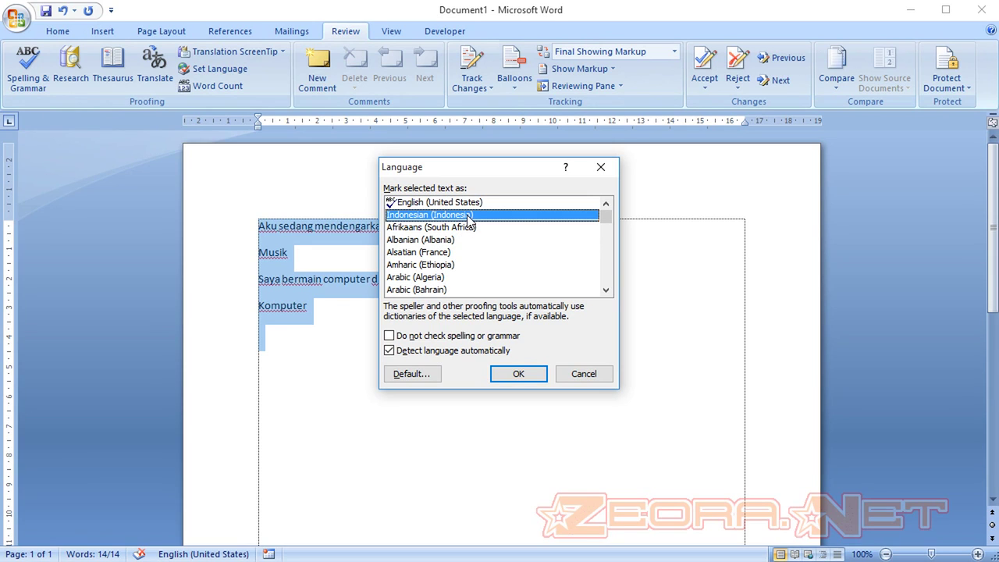
pyautogui.click(389, 336)
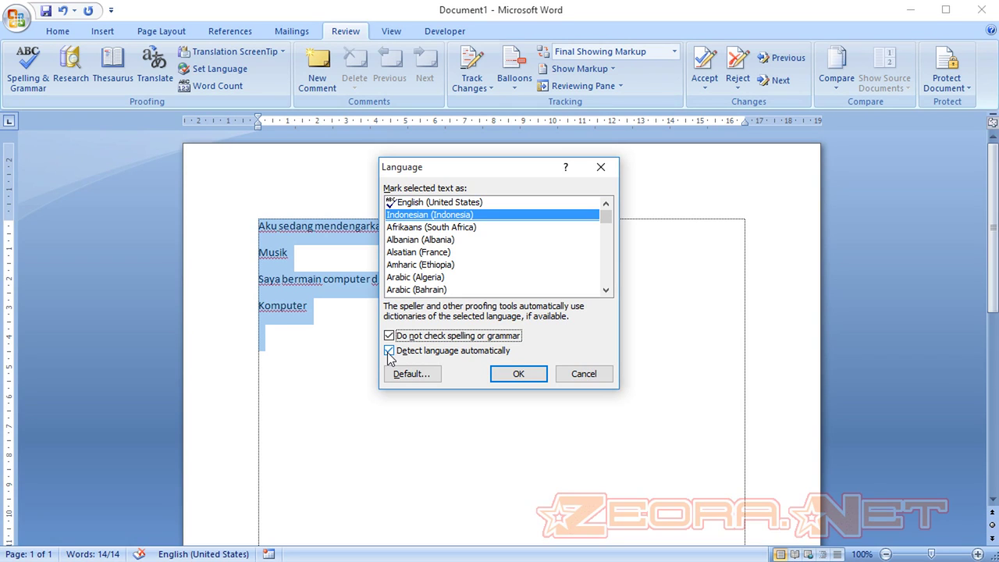
pyautogui.click(388, 351)
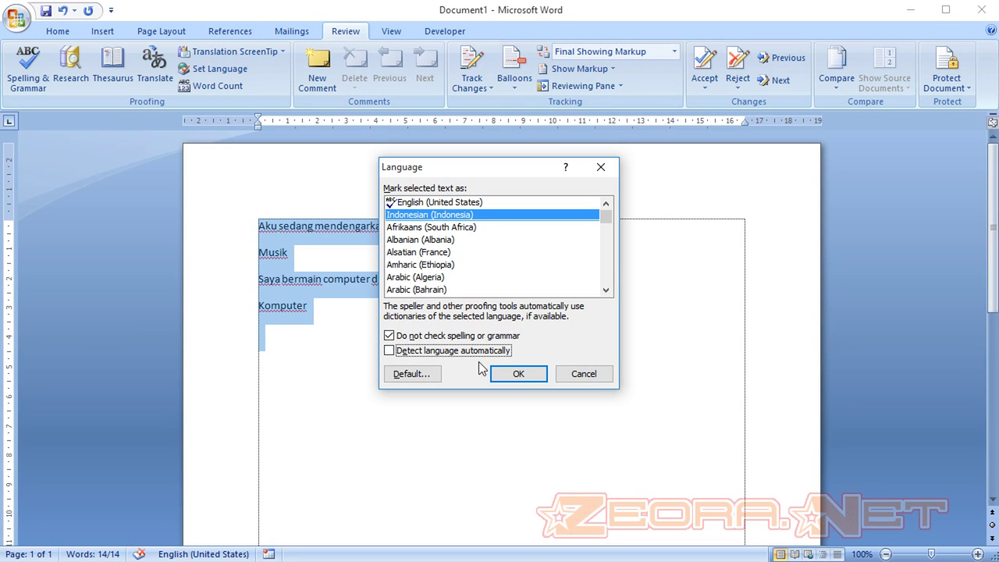
pyautogui.click(515, 374)
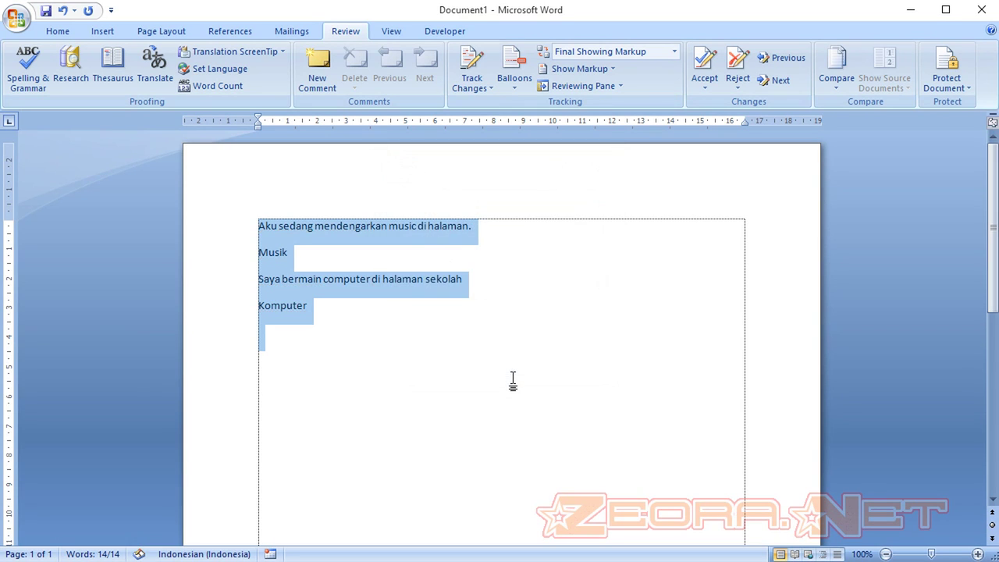
pyautogui.click(286, 239)
# Extend the Komputer line with '. Setelah komputer, setelah musik.... sehingga...'.
pyautogui.moveTo(498, 231); pyautogui.dragTo(263, 232)
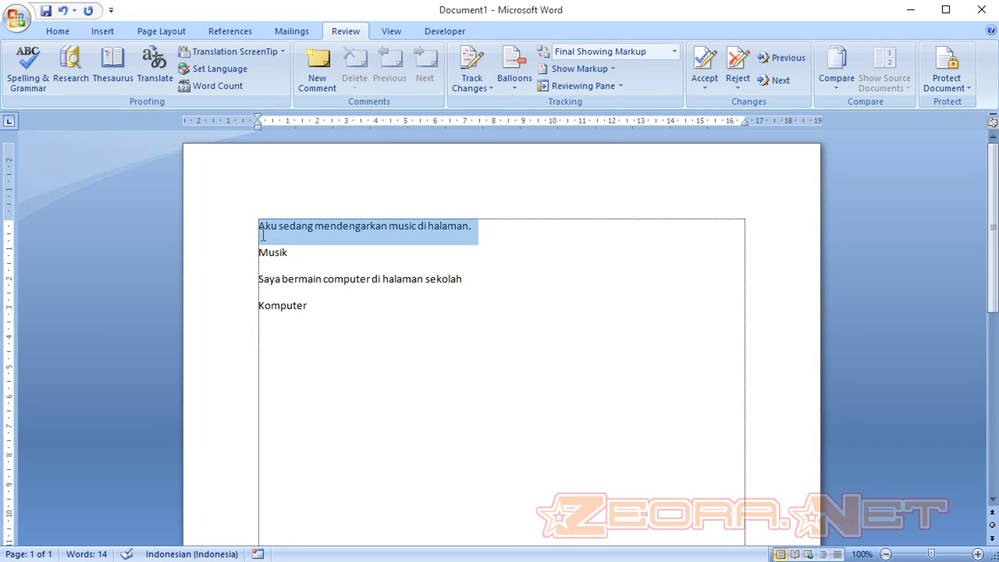
pyautogui.moveTo(343, 307); pyautogui.dragTo(253, 220)
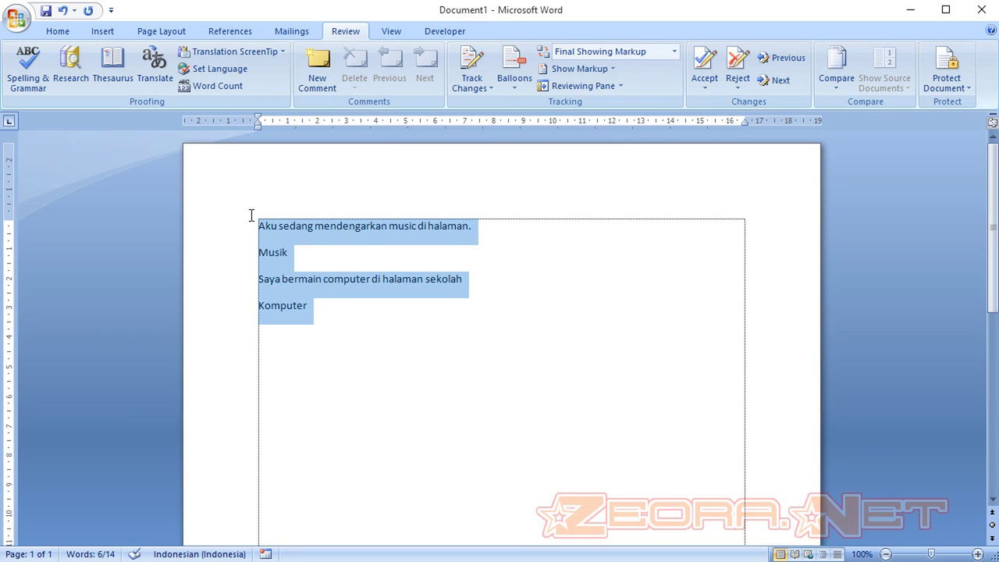
pyautogui.click(327, 309)
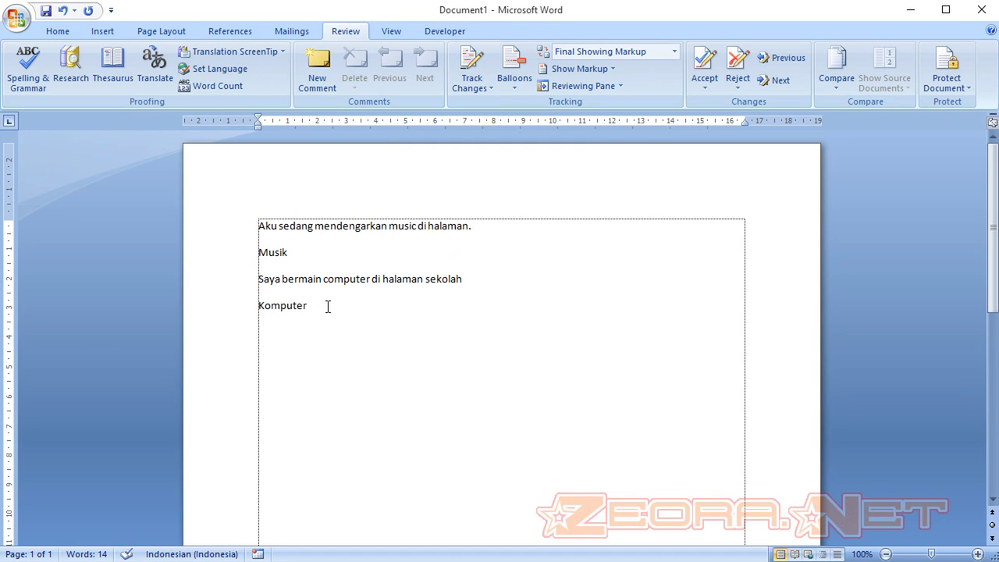
pyautogui.write('.')
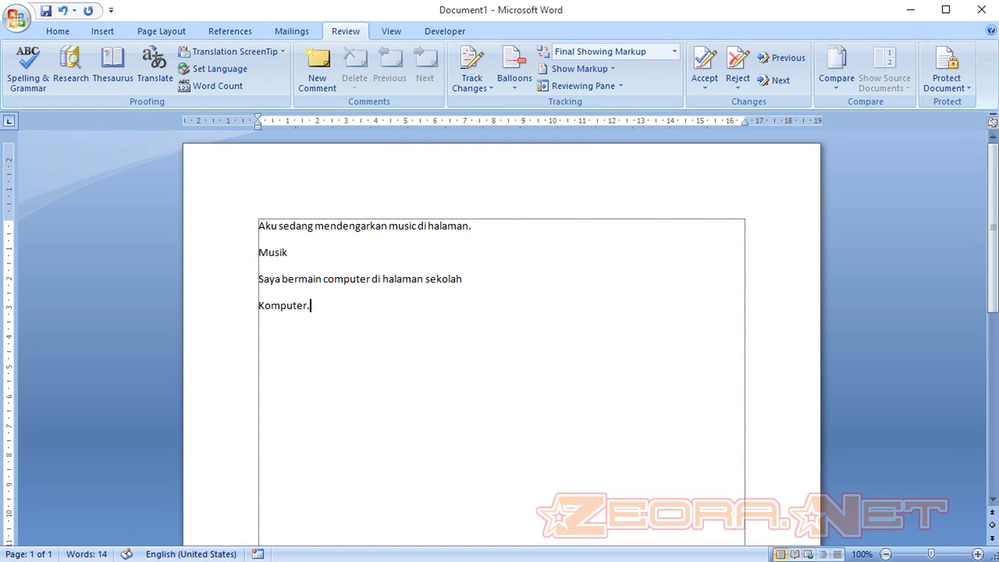
pyautogui.write(' Sete')
pyautogui.write('lah')
pyautogui.write(' kompute')
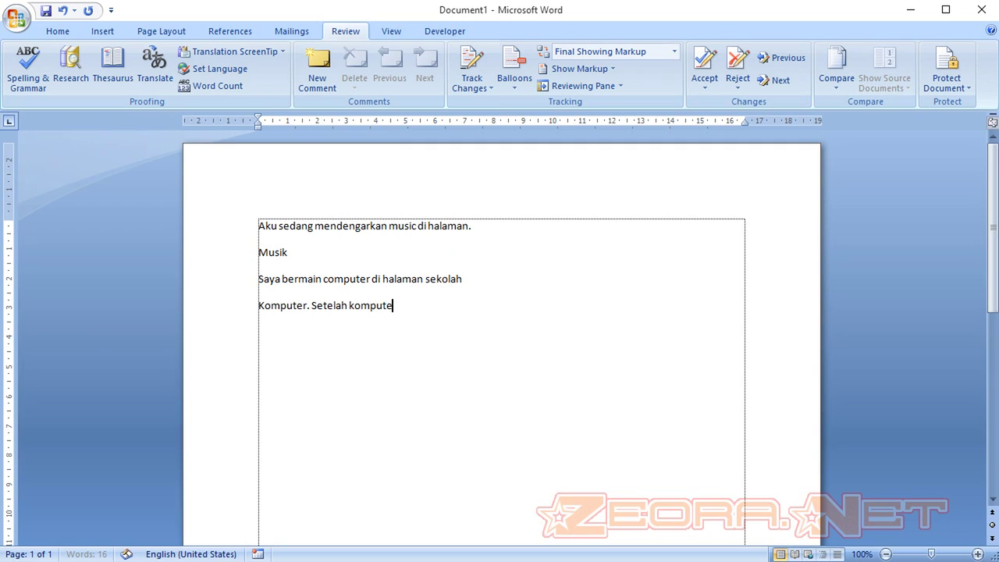
pyautogui.write('r, set')
pyautogui.write('ete')
pyautogui.write('lah mus')
pyautogui.write('ik.')
pyautogui.write('...')
pyautogui.write(' sehingga')
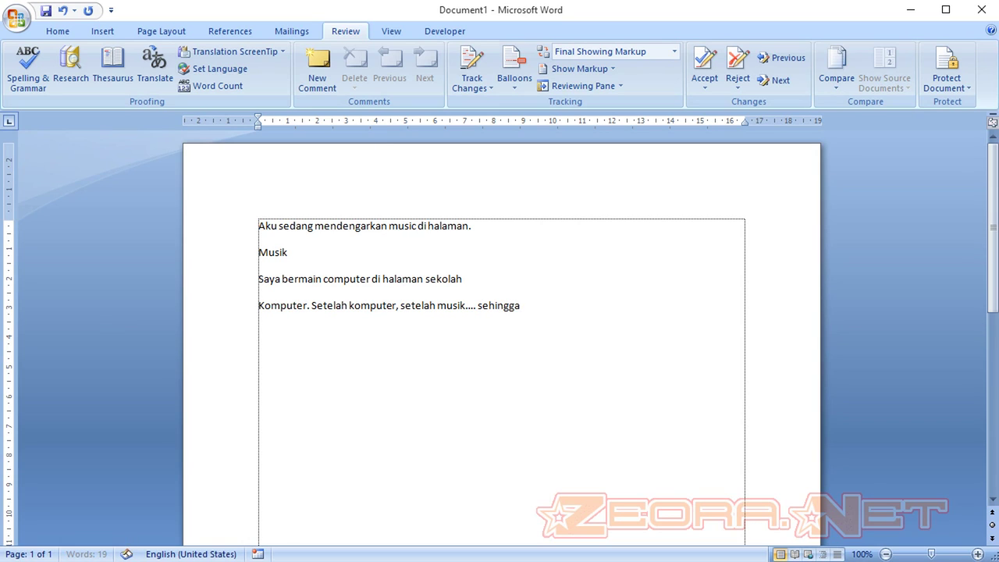
pyautogui.write('...')
# Add a row of equals signs on a new line below and select all text.
pyautogui.press('Return')
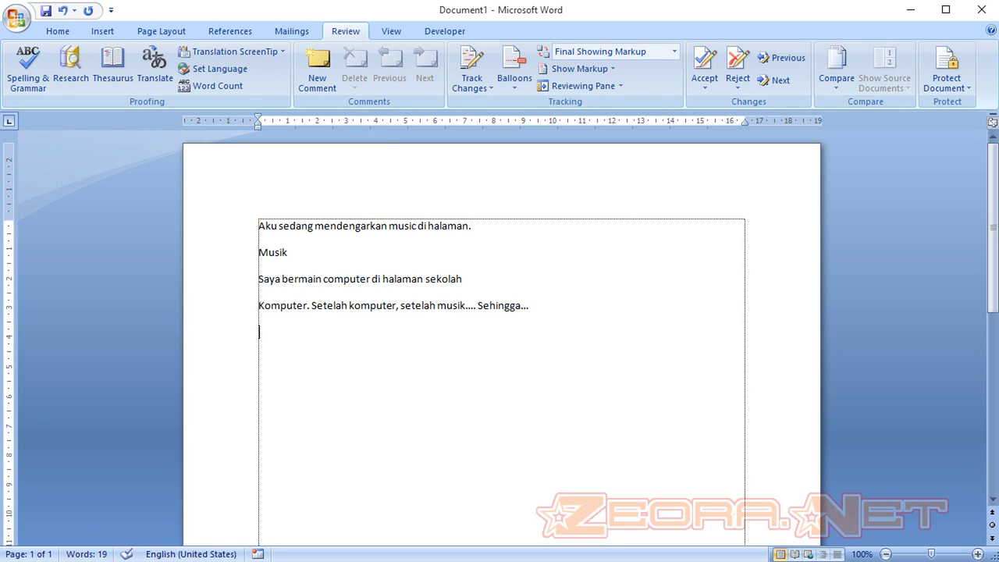
pyautogui.write('=====================')
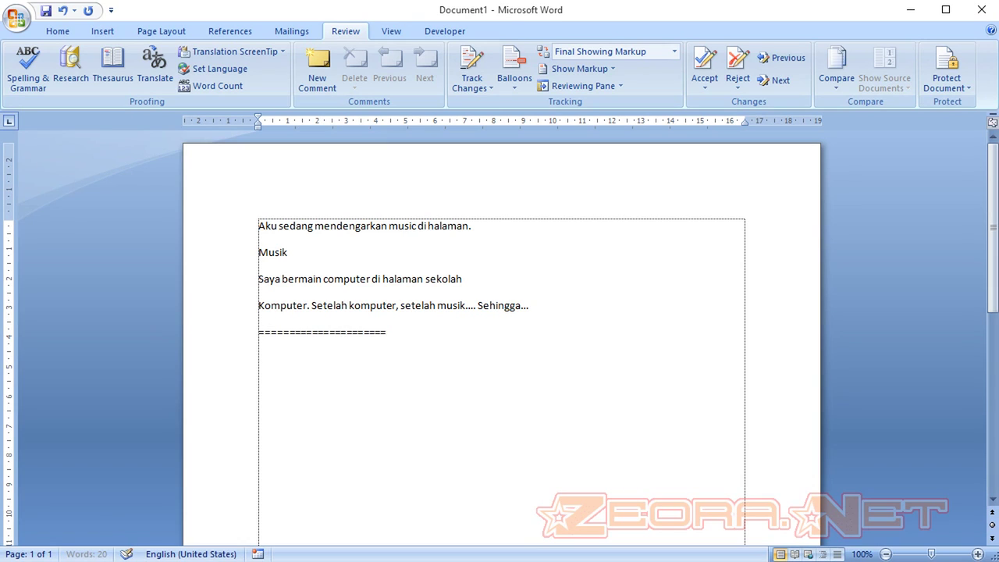
pyautogui.write('======================================')
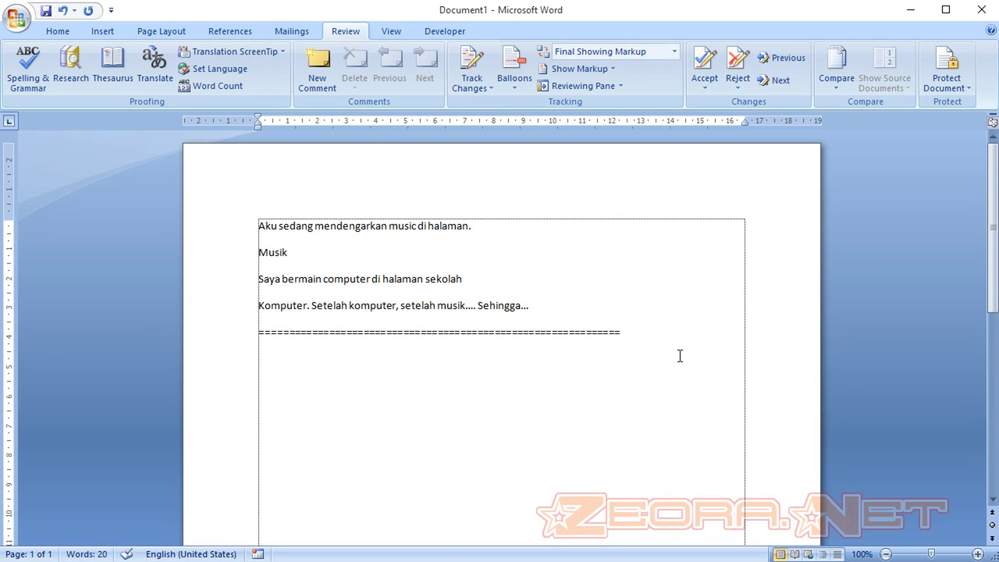
pyautogui.hotkey('ctrl', 'a')
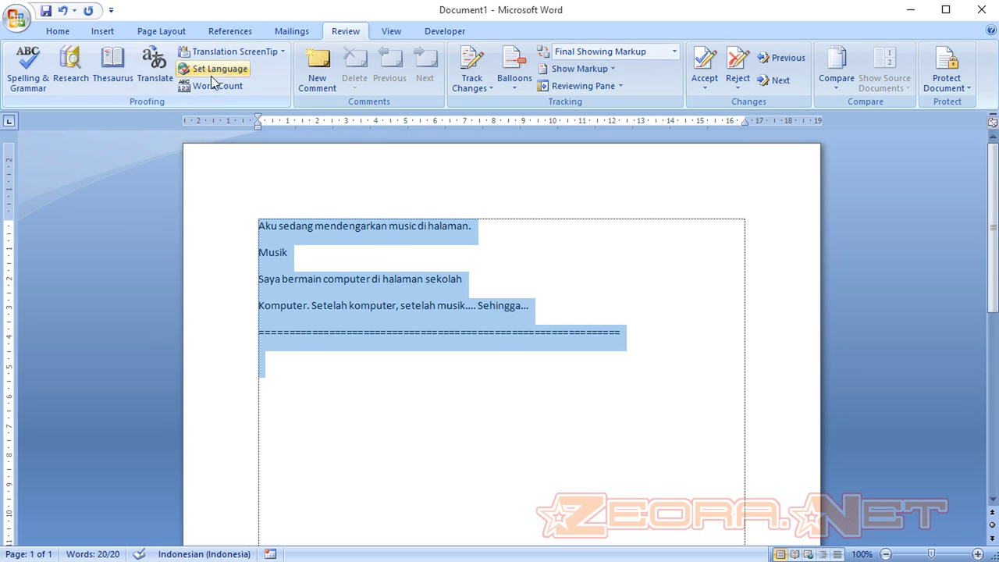
# Apply Indonesian (Indonesia) to all text, including the Sehingga line and equals-sign row.
pyautogui.click(212, 77)
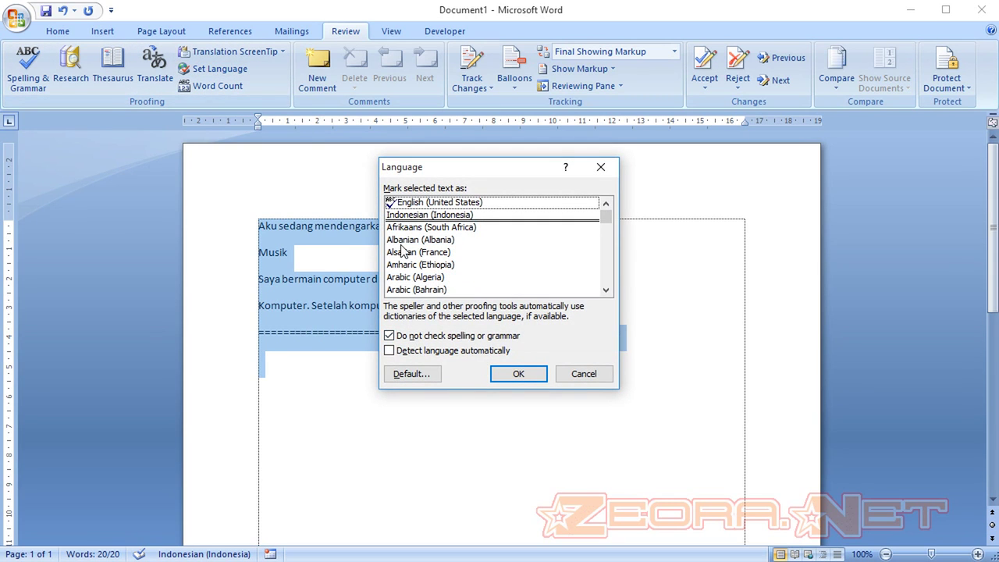
pyautogui.click(407, 216)
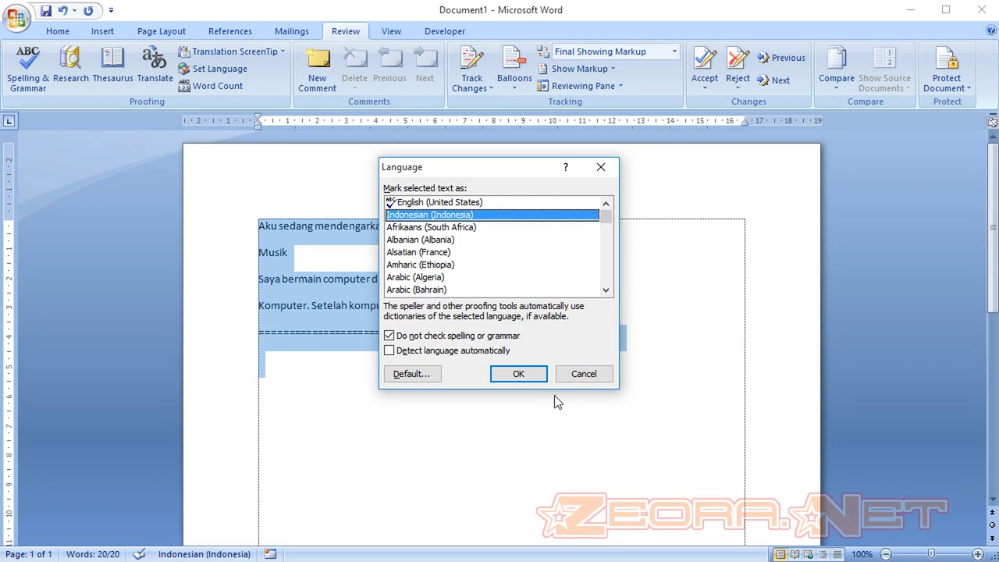
pyautogui.click(520, 379)
pyautogui.click(654, 334)
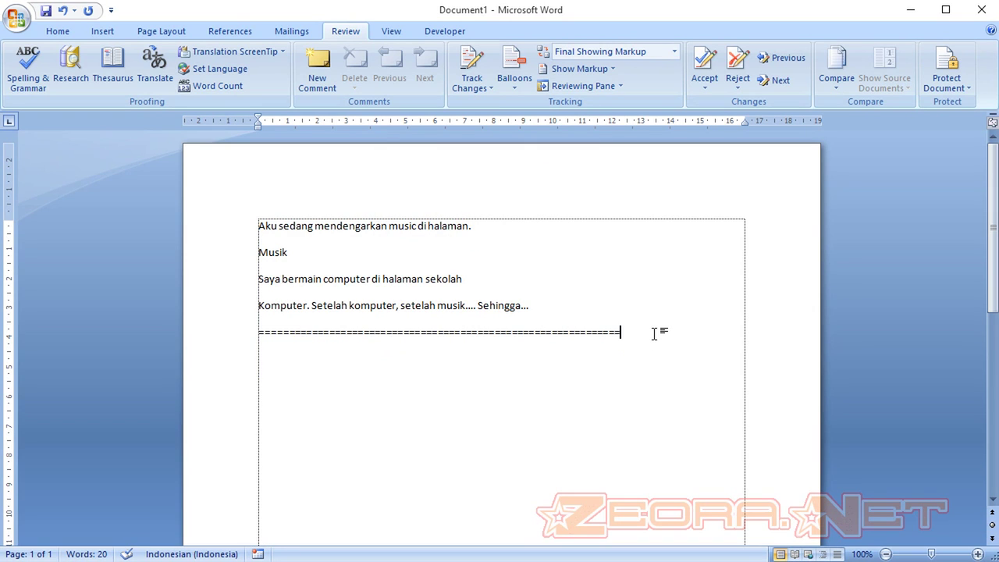